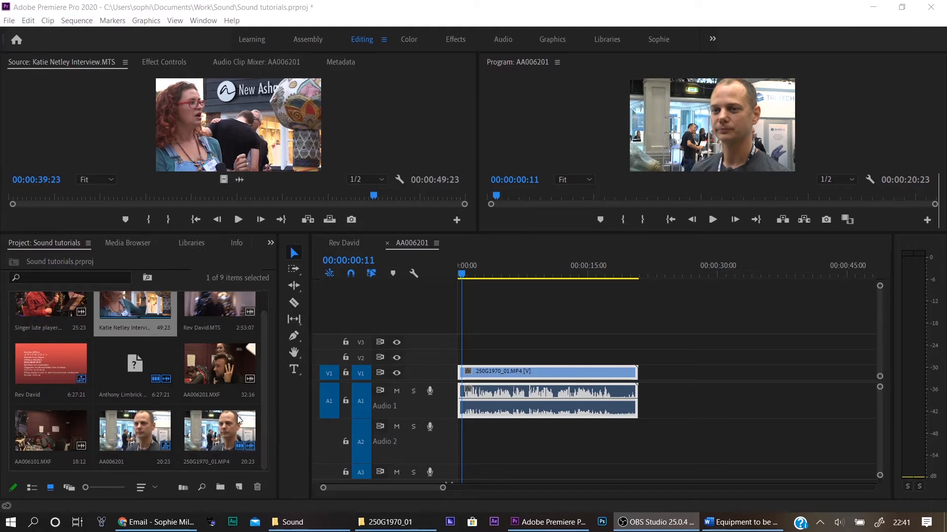
- Try to change the audio channels of 250G1970_01.MP4 in the project to Mono with 2 audio clips
right_click(214, 424)
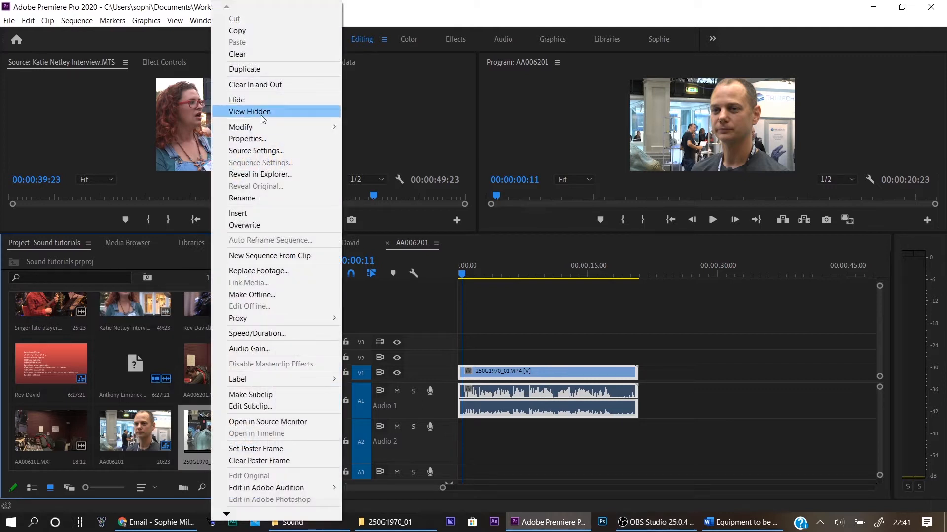
mouse_move(317, 127)
left_click(368, 126)
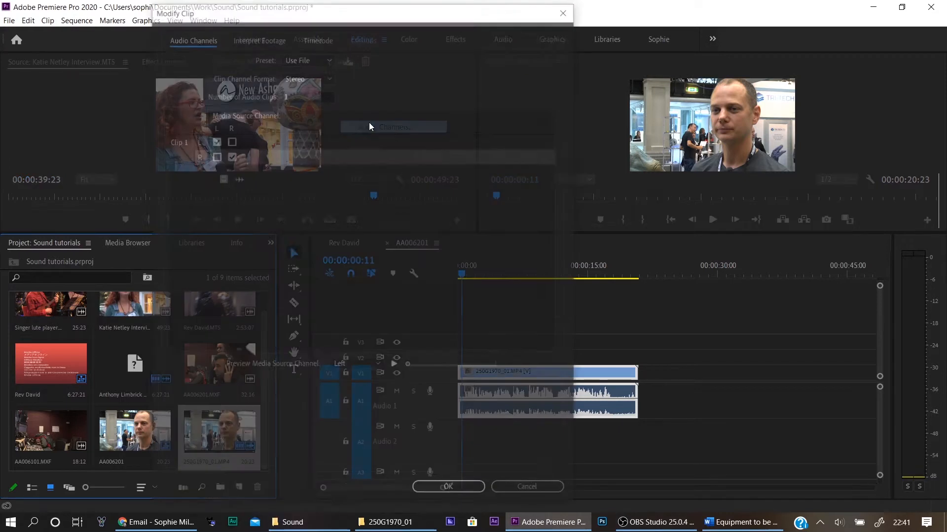
left_click(328, 76)
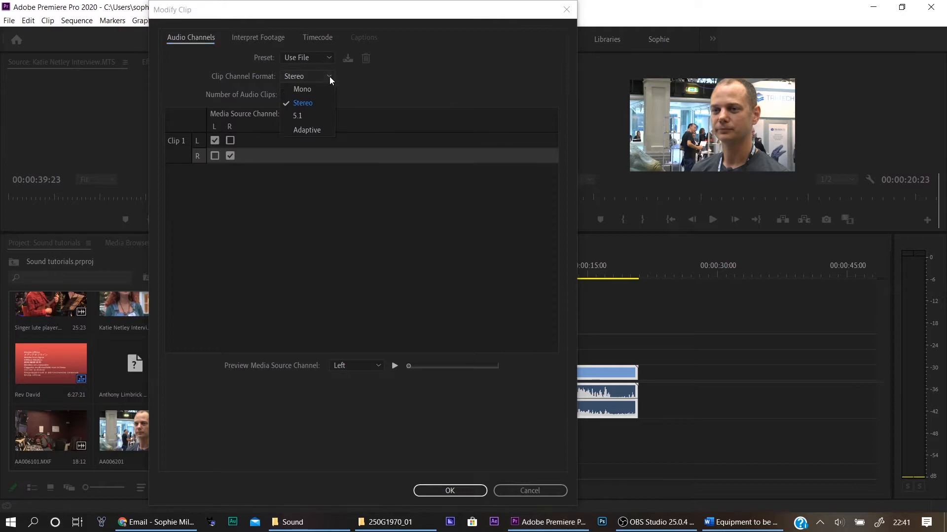
left_click(326, 88)
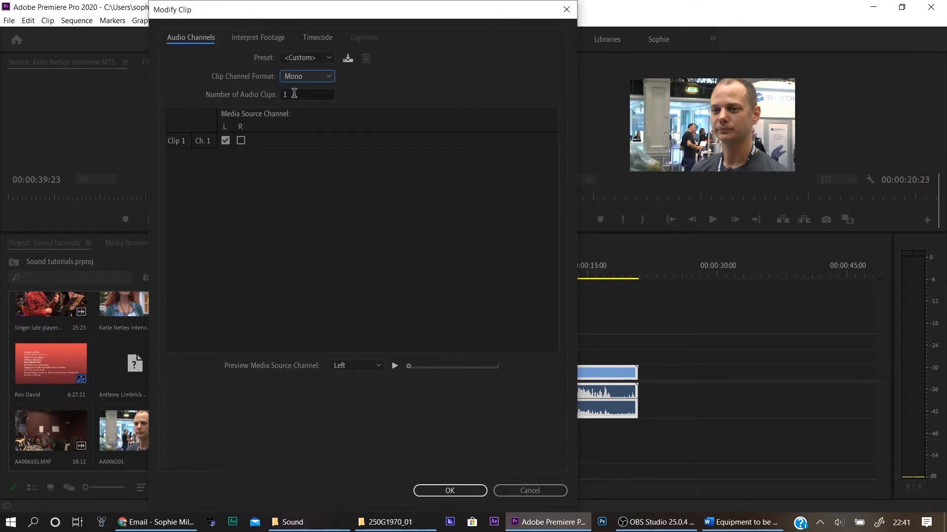
left_click(292, 94)
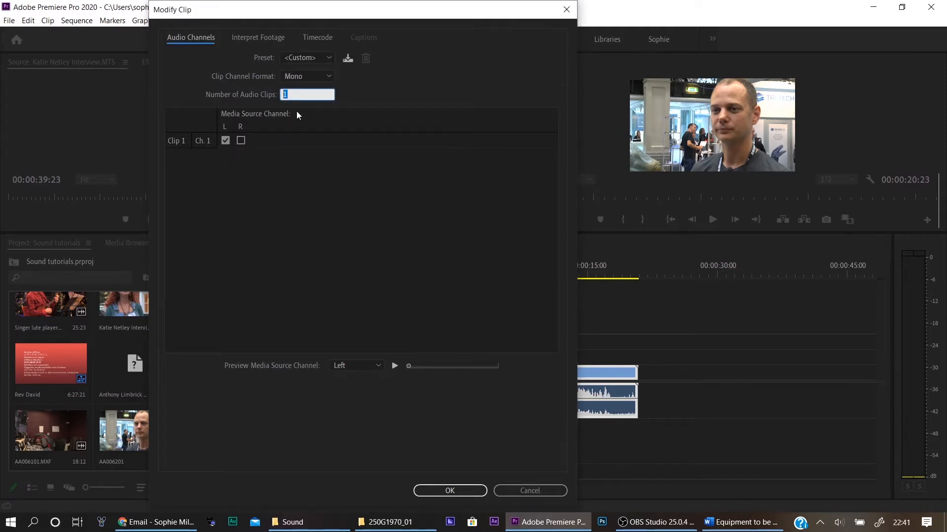
type("2")
left_click(377, 272)
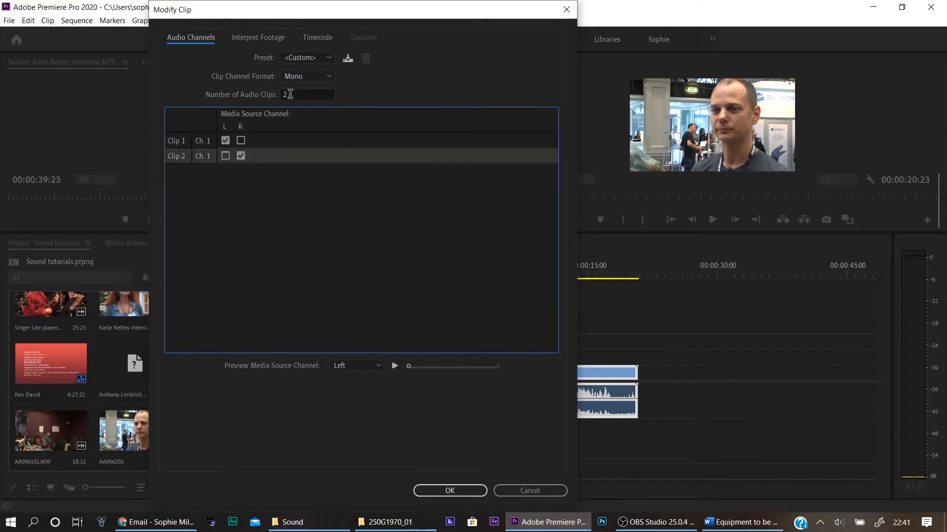
left_click(433, 494)
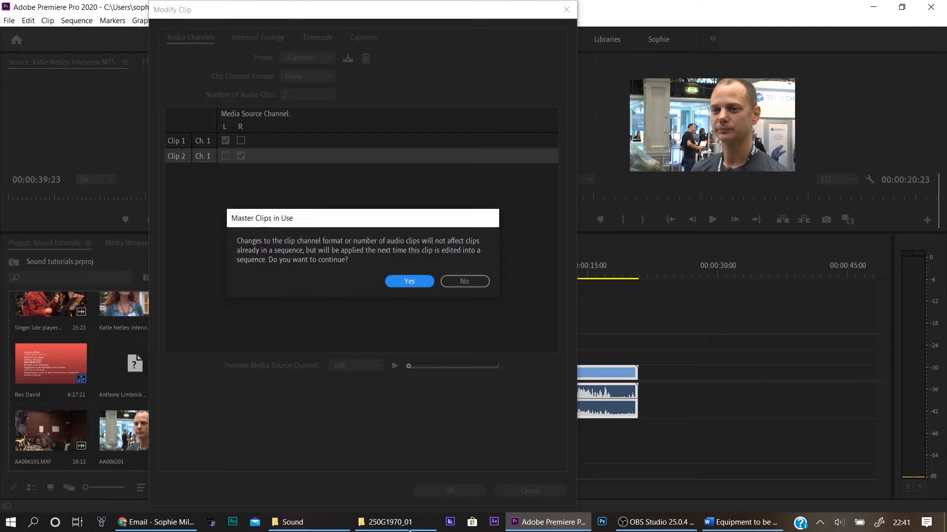
left_click(419, 282)
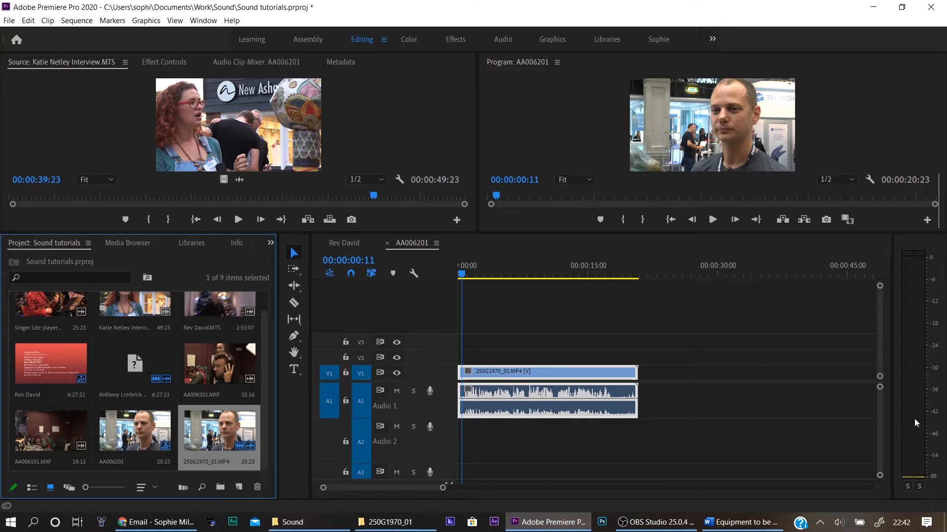
- Play the stereo clip in the AA006201 sequence and compare its left and right audio levels
key("space")
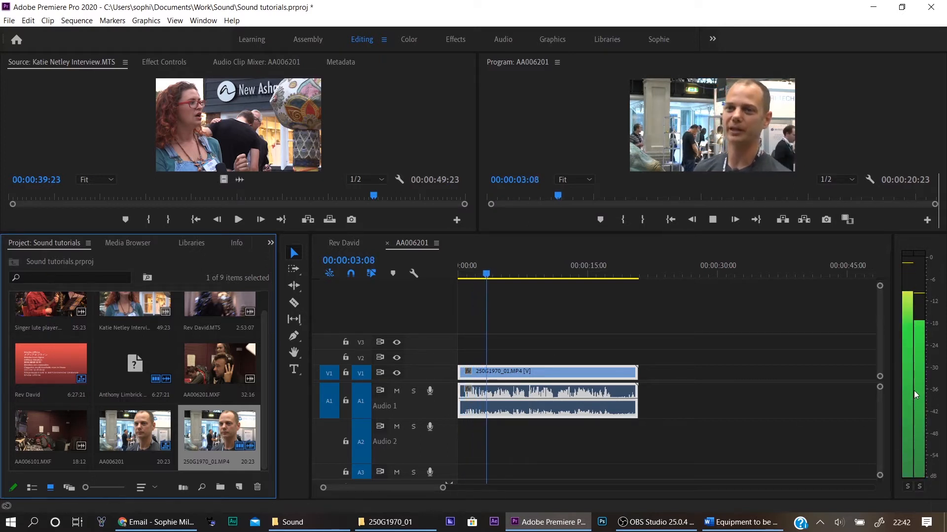
key("space")
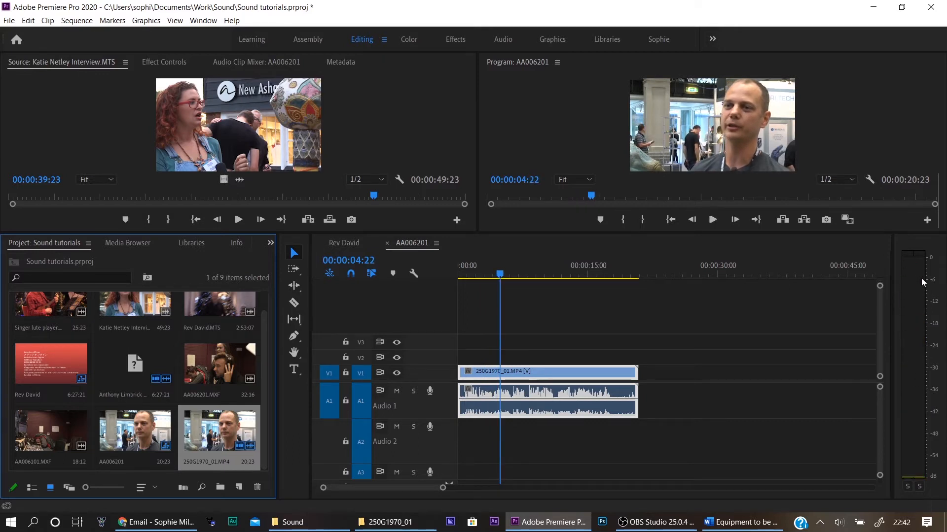
key("space")
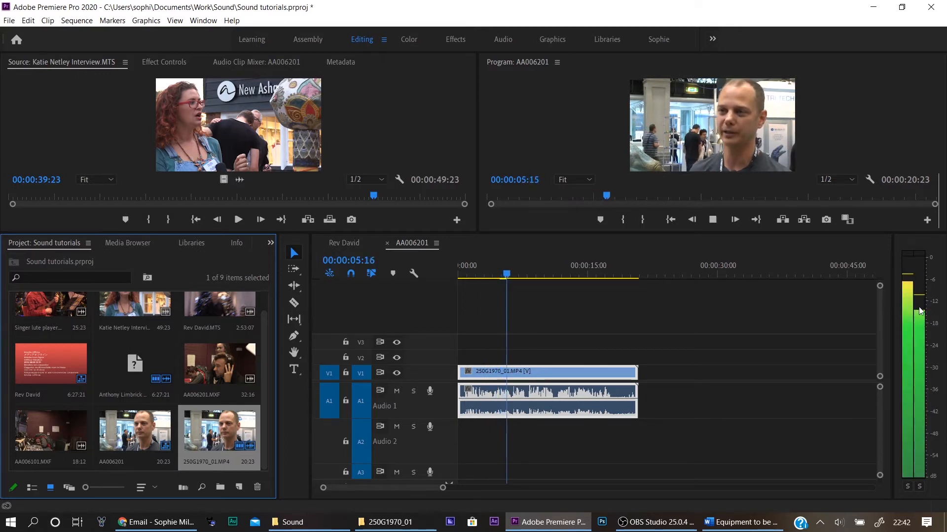
key("space")
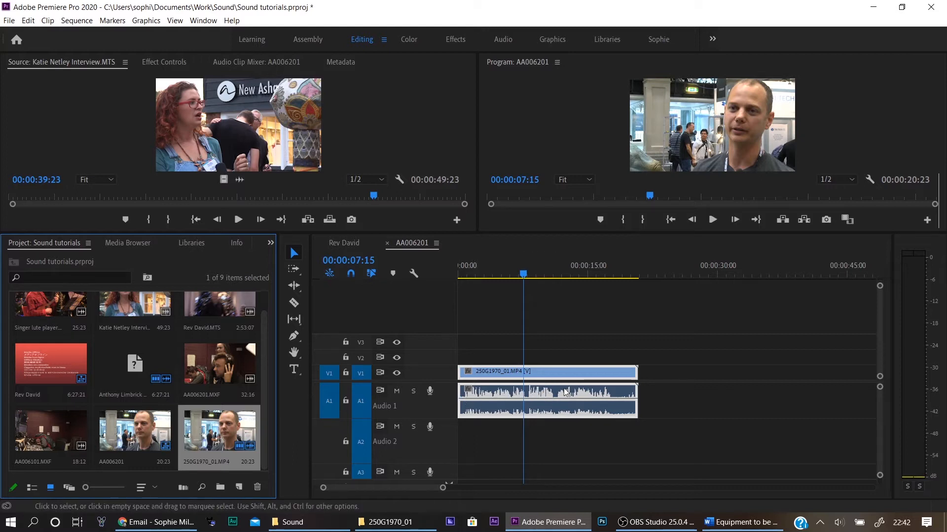
- Reveal the source of the sequence's 250G1970_01.MP4 clip in the project
left_click(766, 174)
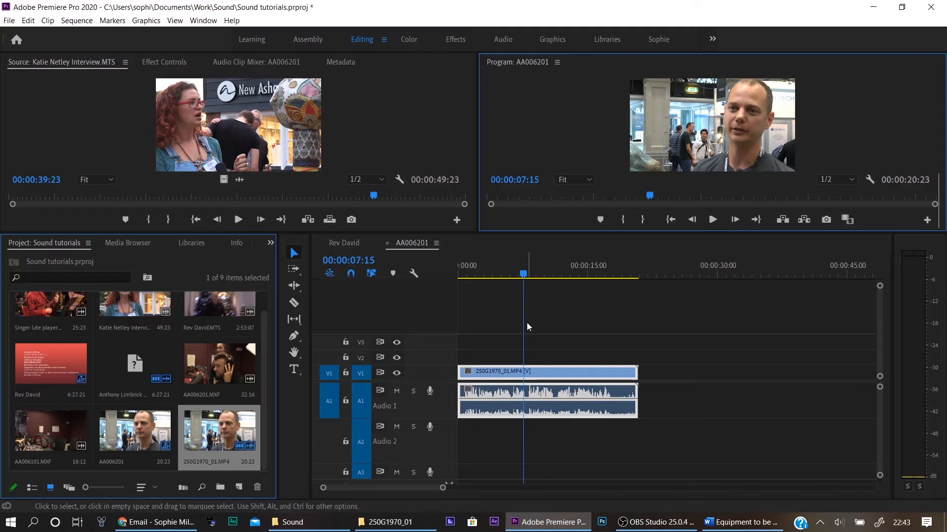
left_click(501, 350)
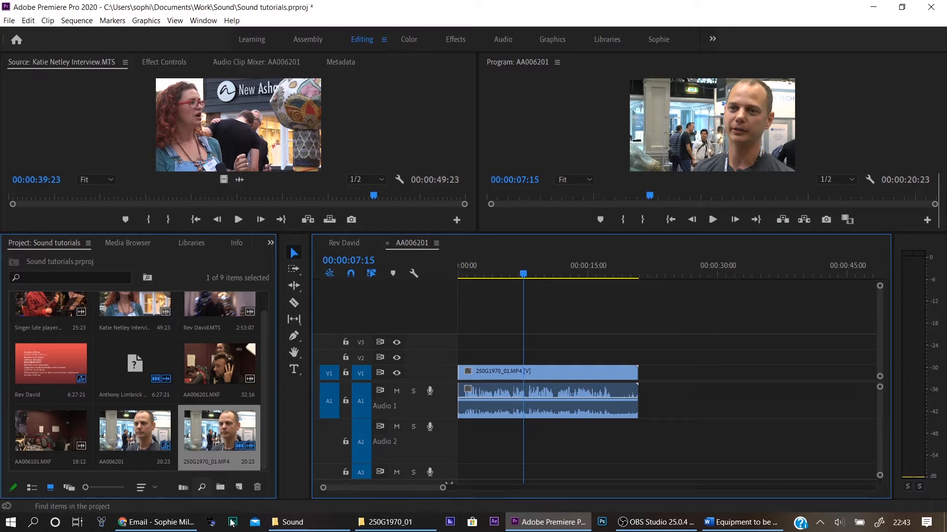
right_click(508, 375)
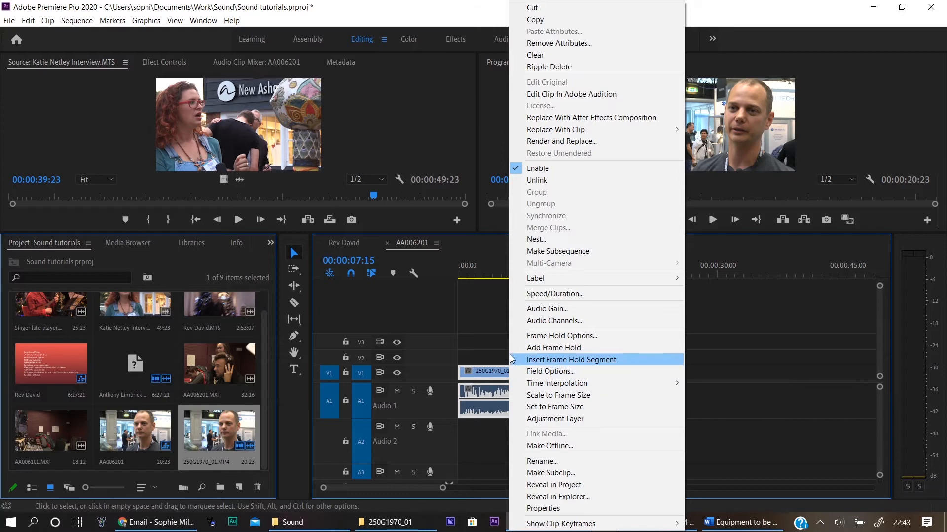
left_click(569, 485)
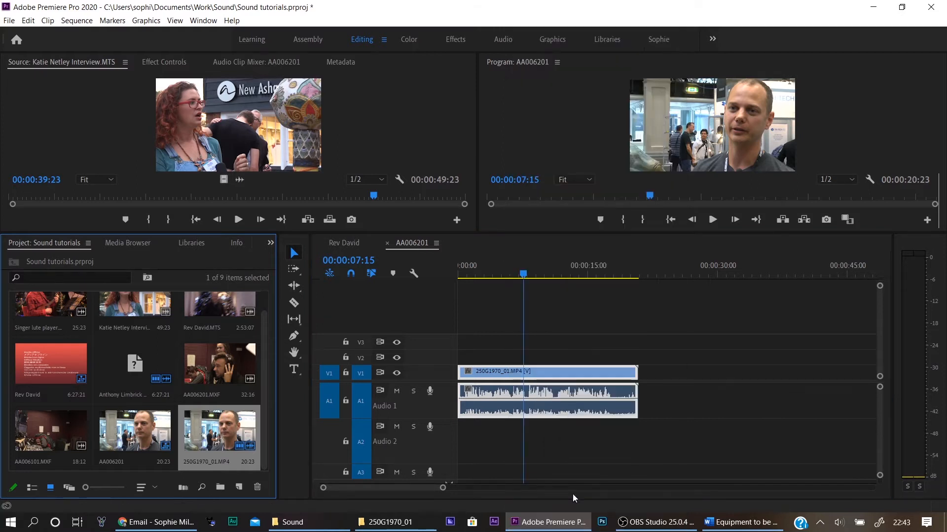
left_click(139, 302)
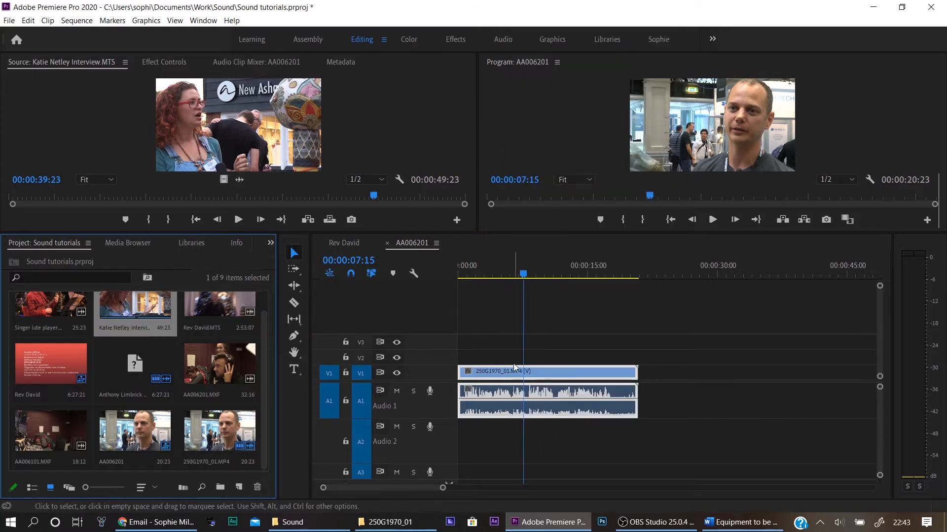
right_click(513, 372)
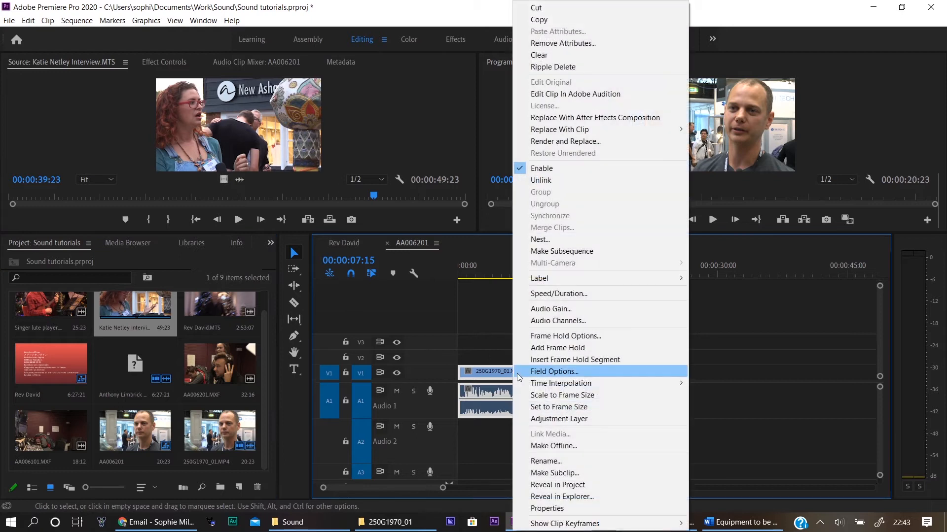
left_click(570, 484)
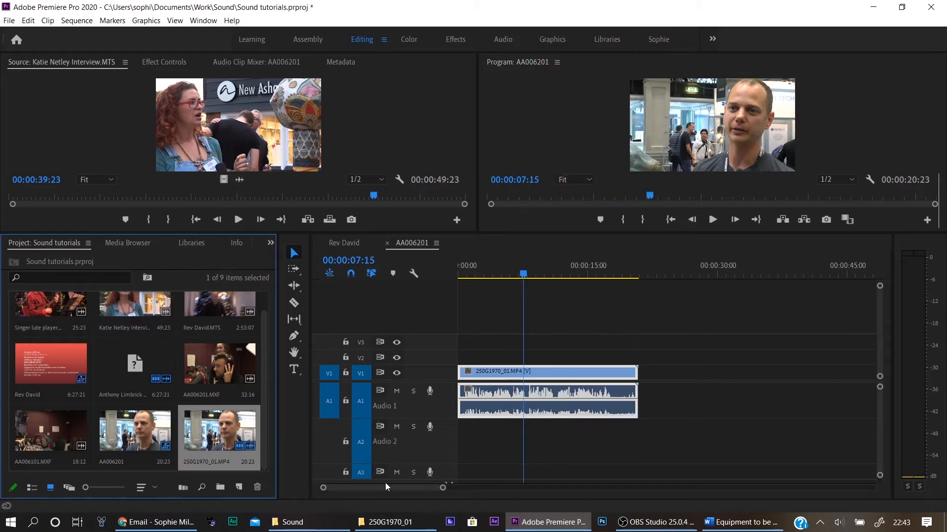
- Modify the audio channels of 250G1970_01.MP4 in the project to Mono format with 2 audio clips, accepting the change for future edits
right_click(207, 435)
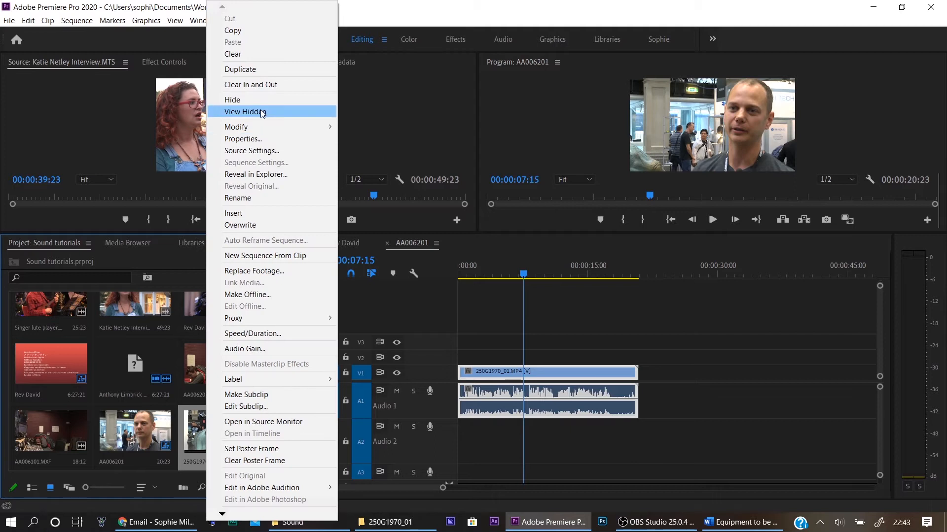
mouse_move(264, 128)
left_click(374, 127)
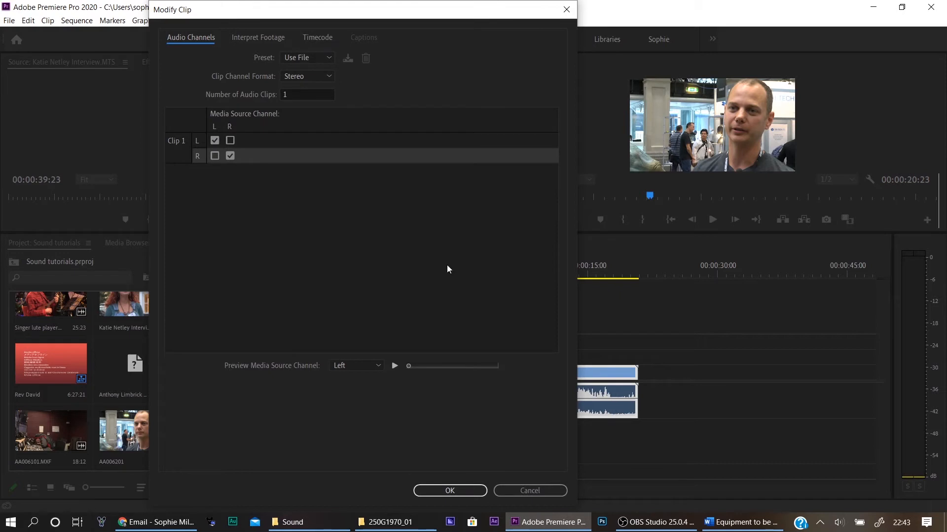
left_click(326, 77)
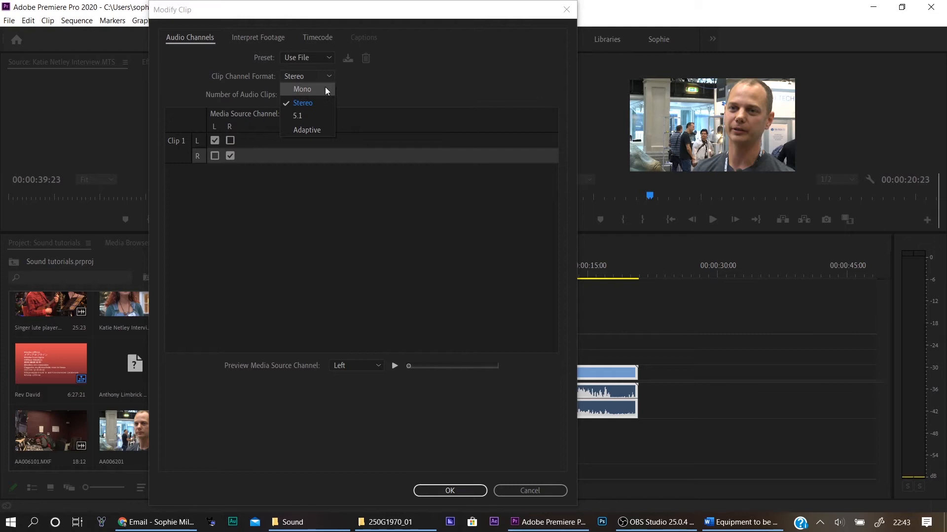
left_click(324, 89)
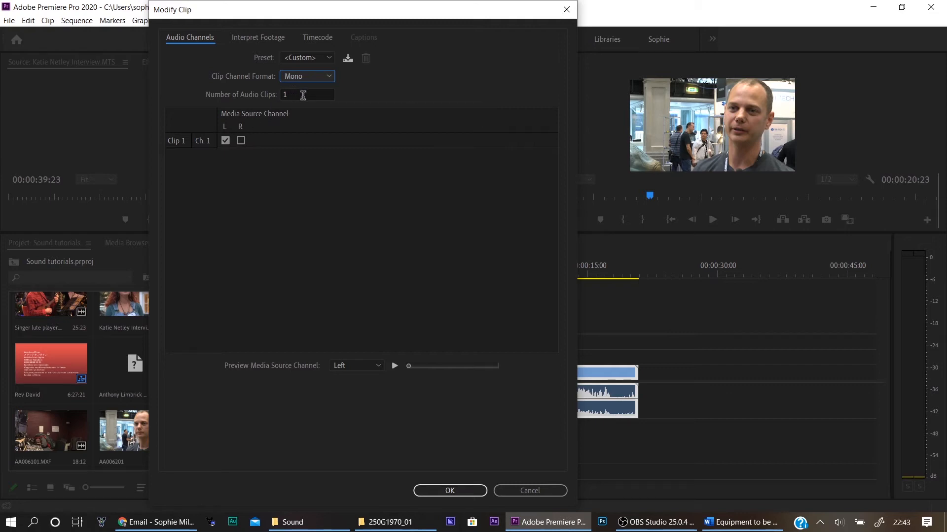
left_click(304, 94)
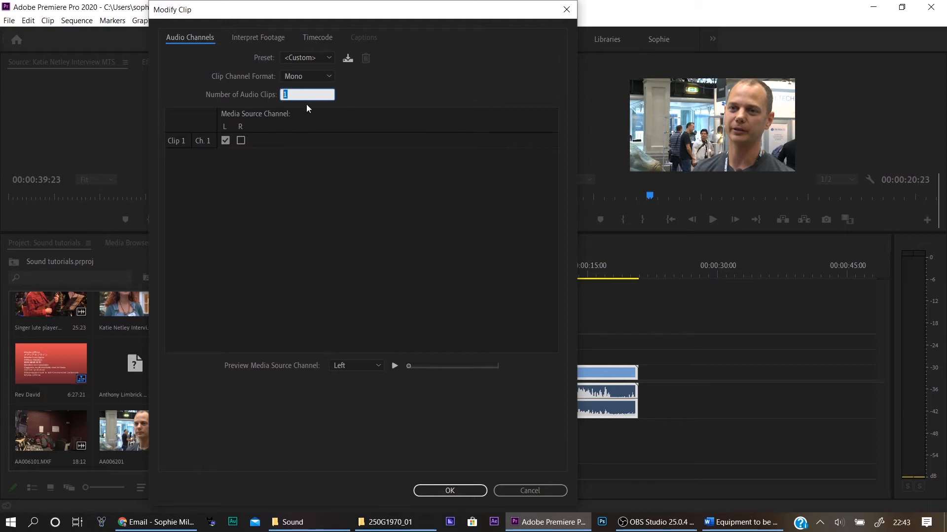
type("2")
key("Tab")
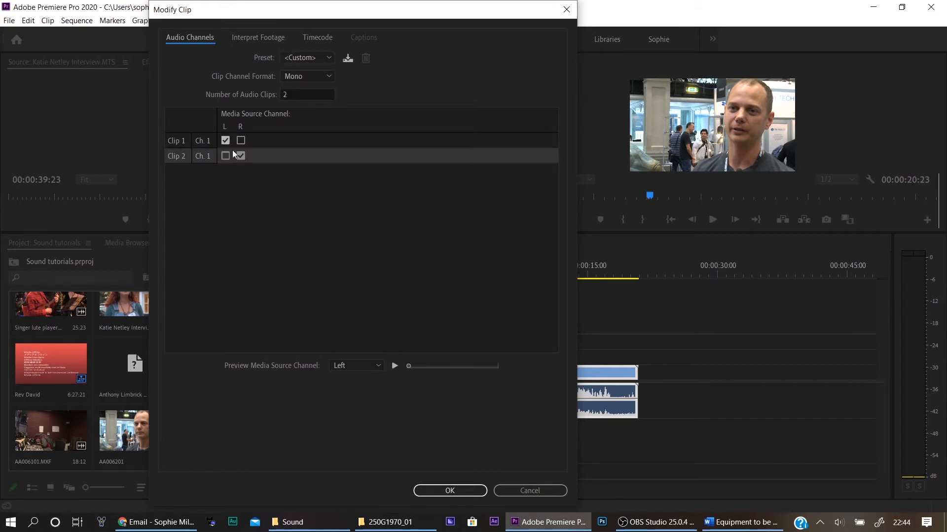
left_click(460, 489)
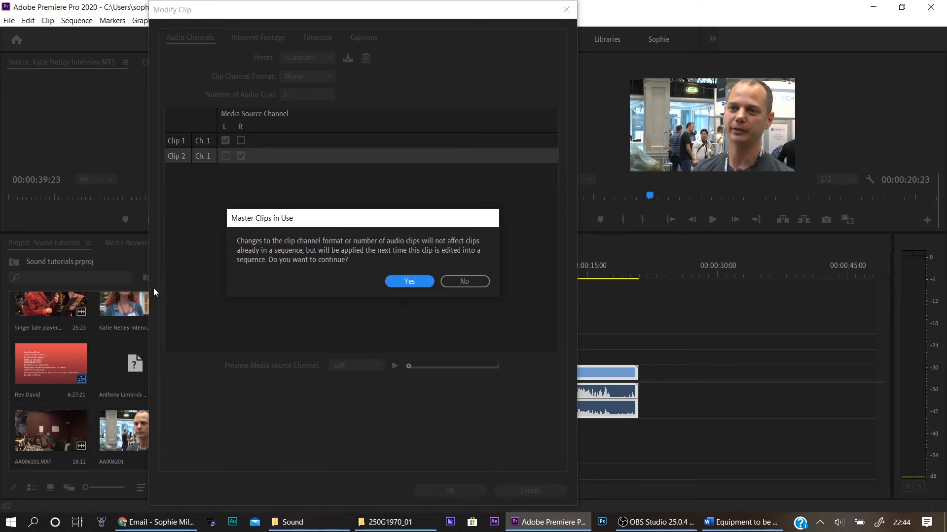
left_click(413, 282)
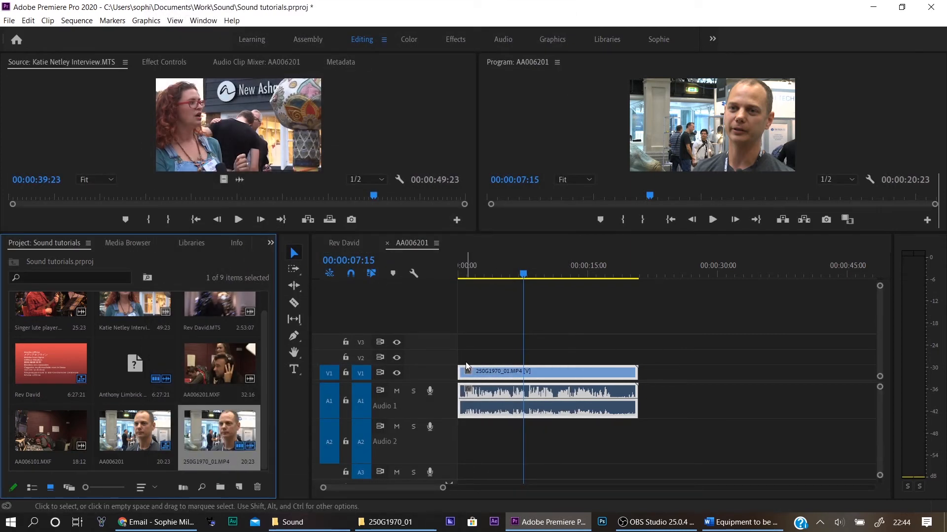
- Match-frame the sequence clip to its source and add it to V1 after the existing clip, with audio on A1 and A2
left_click(487, 374)
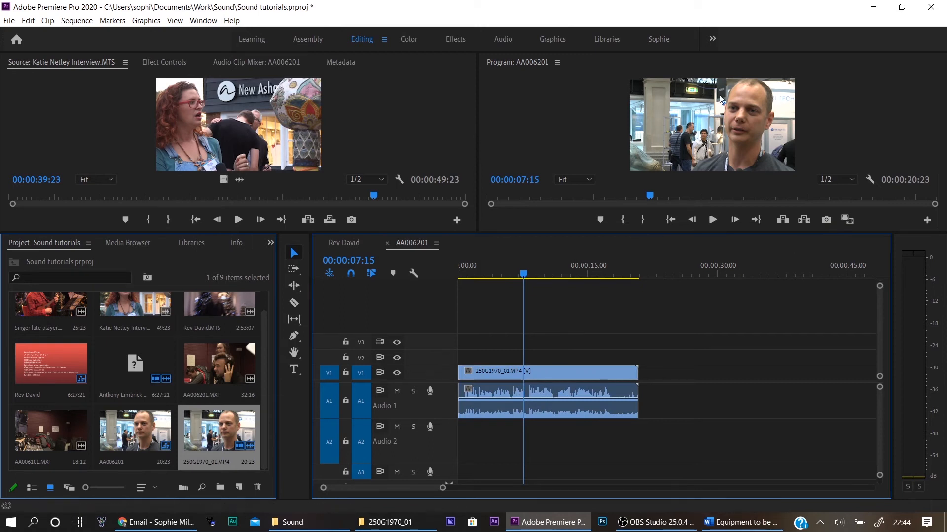
left_click(506, 373)
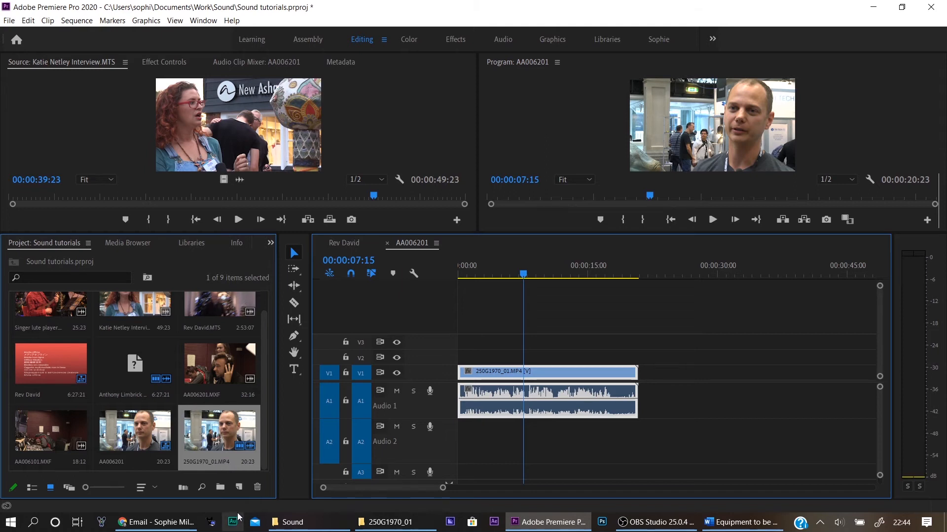
key("f")
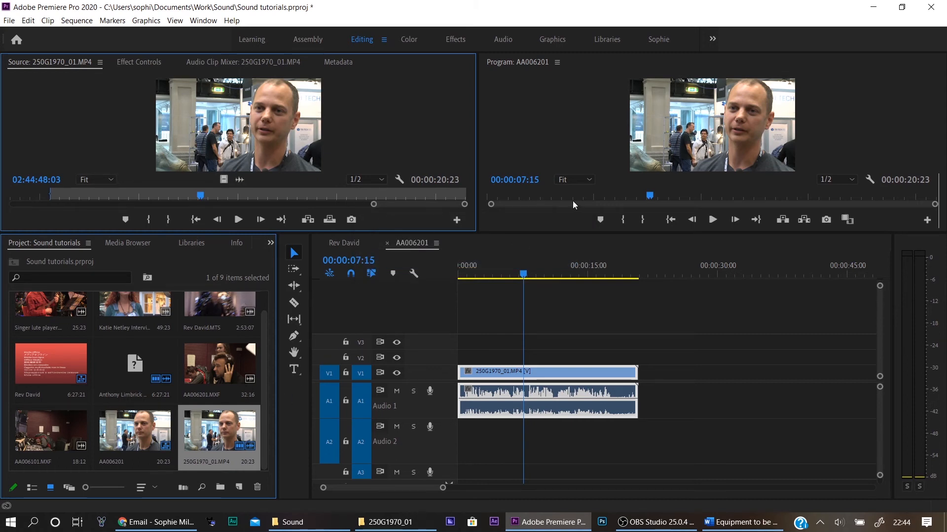
left_click_drag(249, 121, 646, 384)
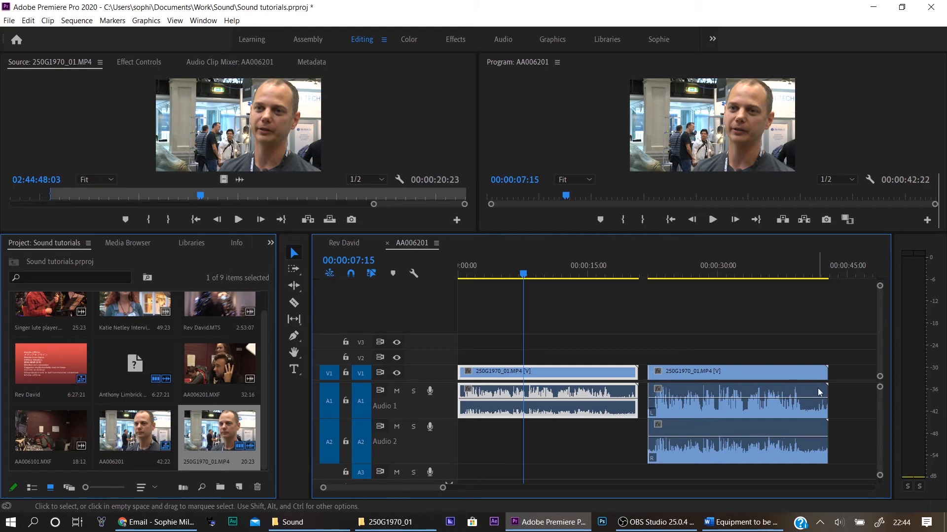
- Play the second, dual-mono copy of the clip in the sequence and check its left and right audio levels
left_click(669, 289)
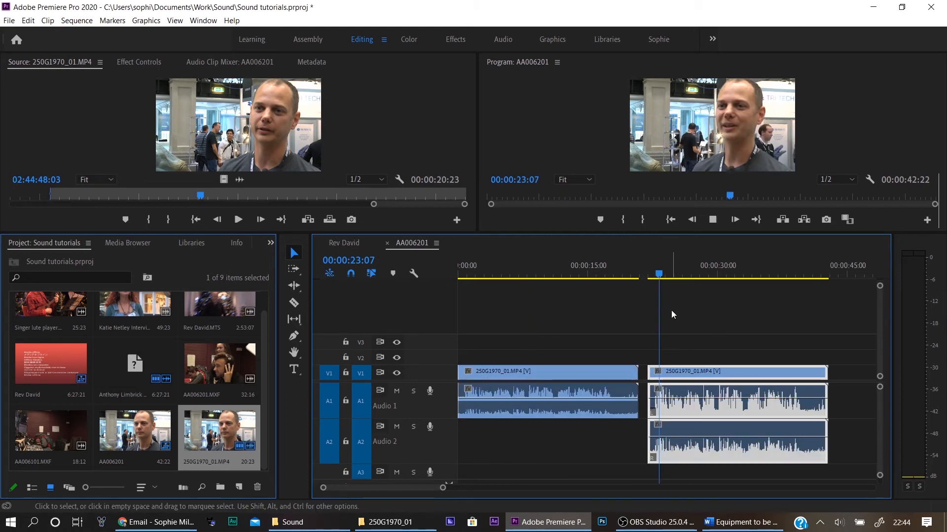
key("space")
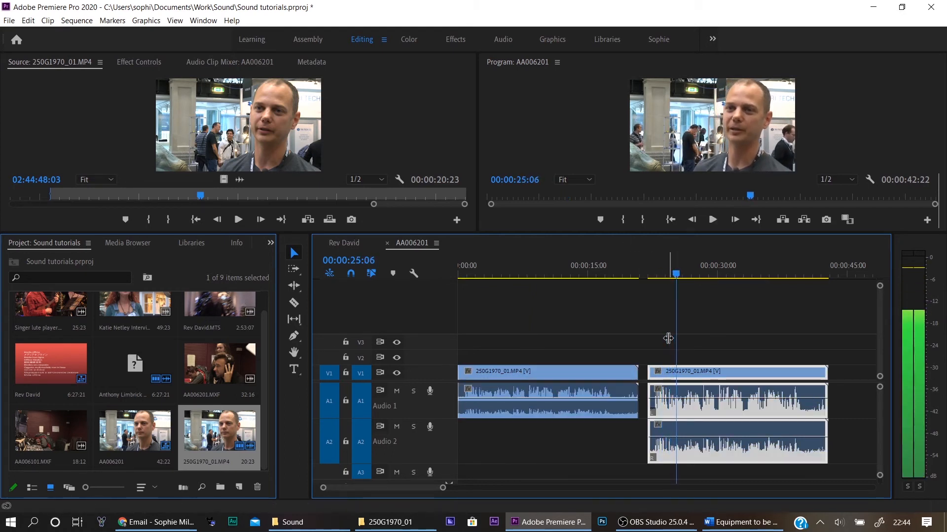
key("space")
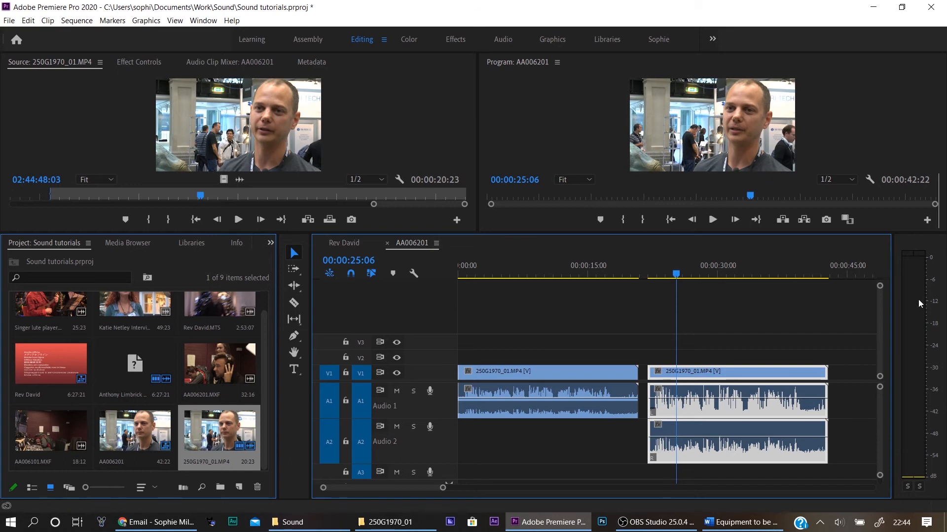
key("space")
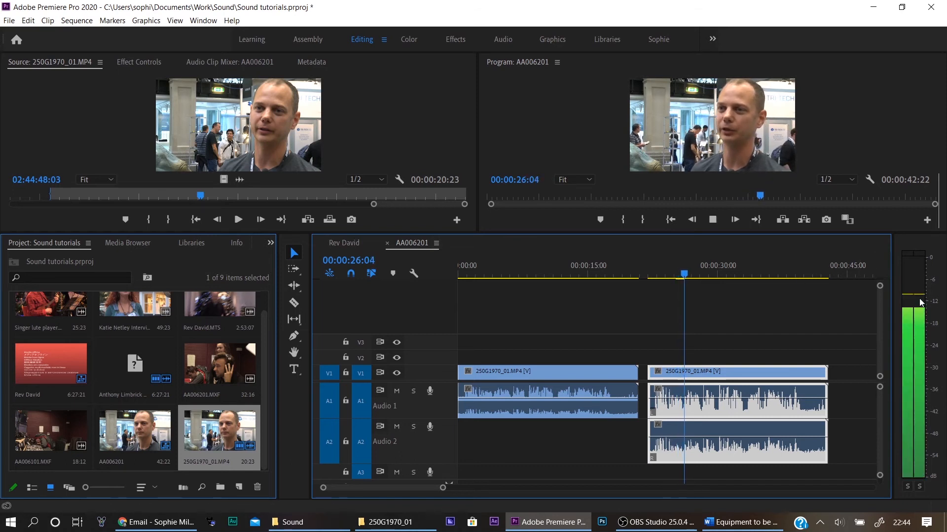
- Stop playback, solo track A1, and play the second clip from its start to hear that channel alone
key("space")
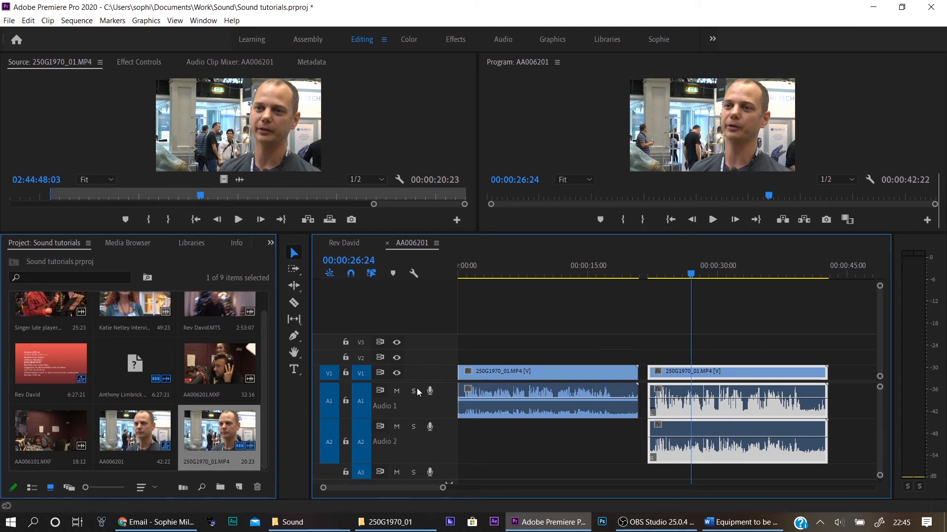
left_click(650, 274)
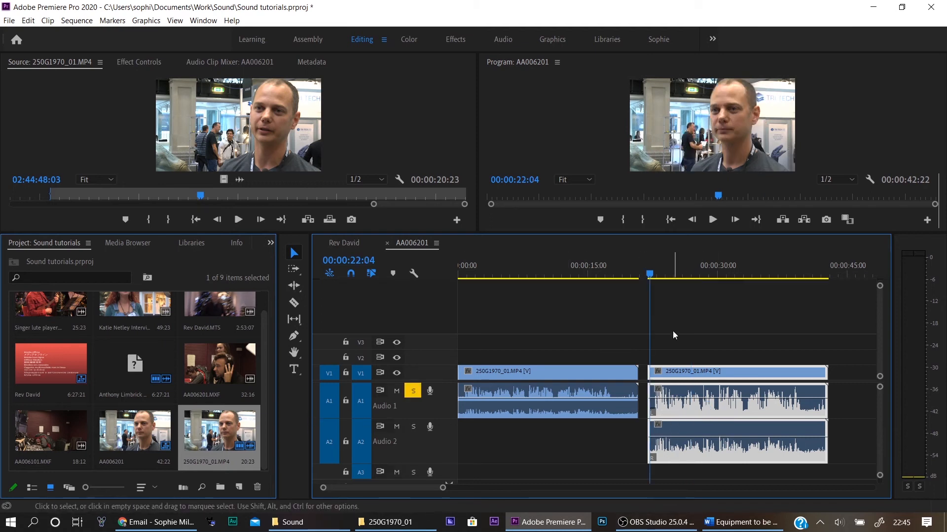
key("space")
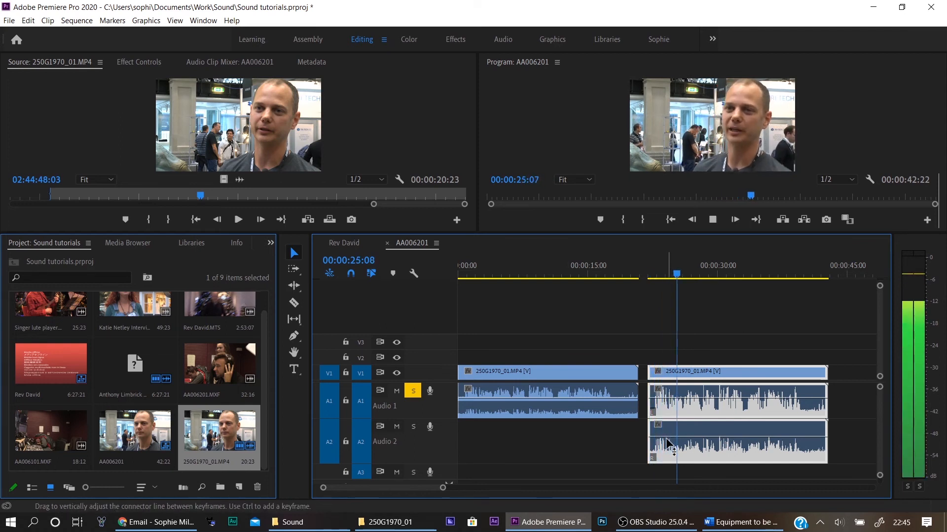
key("space")
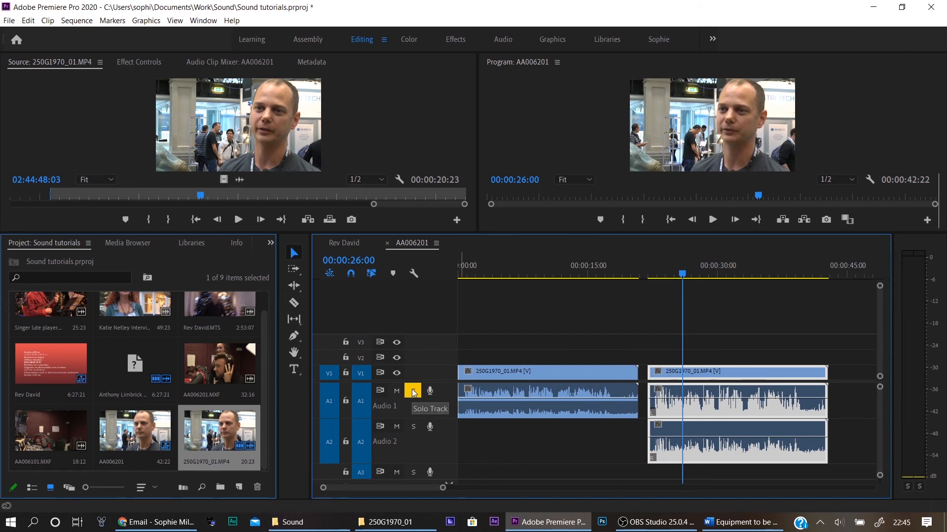
- Solo track A2 instead of A1, play the second clip from its start, and turn the solo off
left_click(414, 426)
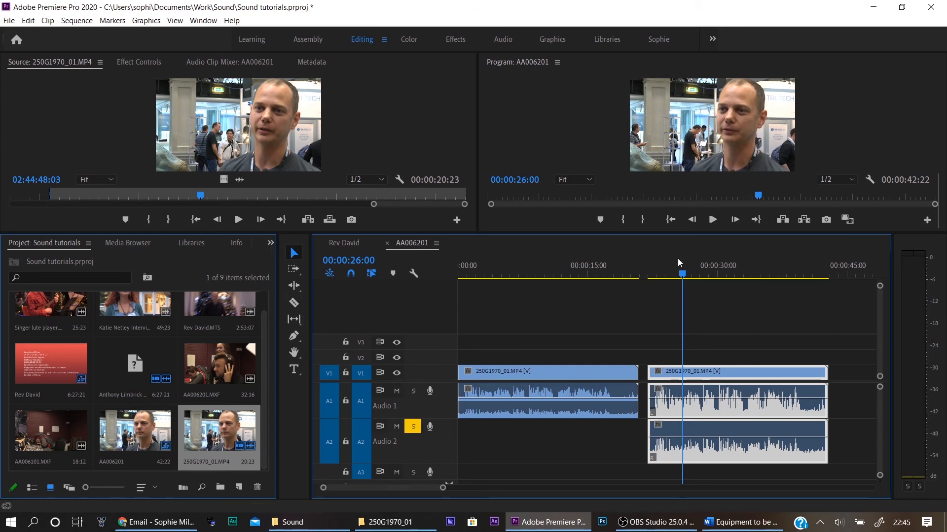
left_click(652, 275)
key("space")
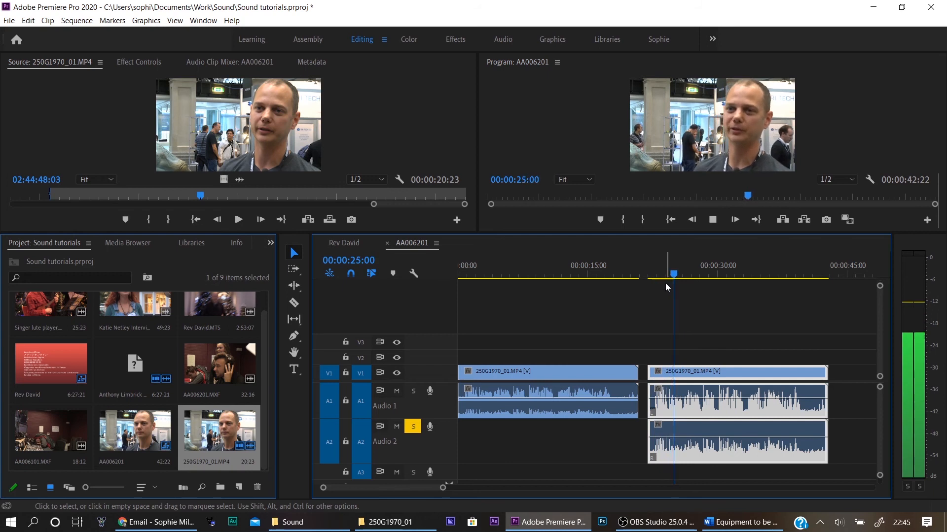
key("space")
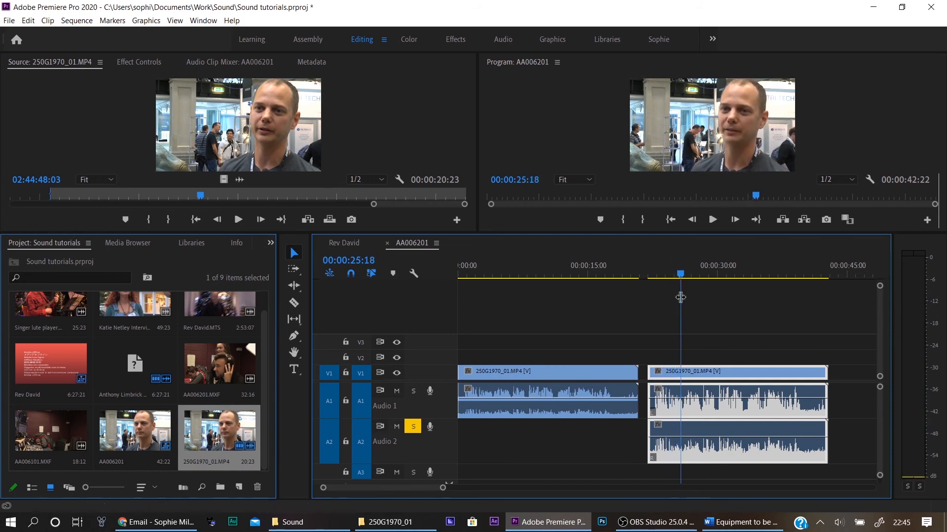
left_click(413, 427)
- Delete the second clip's audio on A2 and play the clip from its start with only the A1 audio
left_click(846, 435)
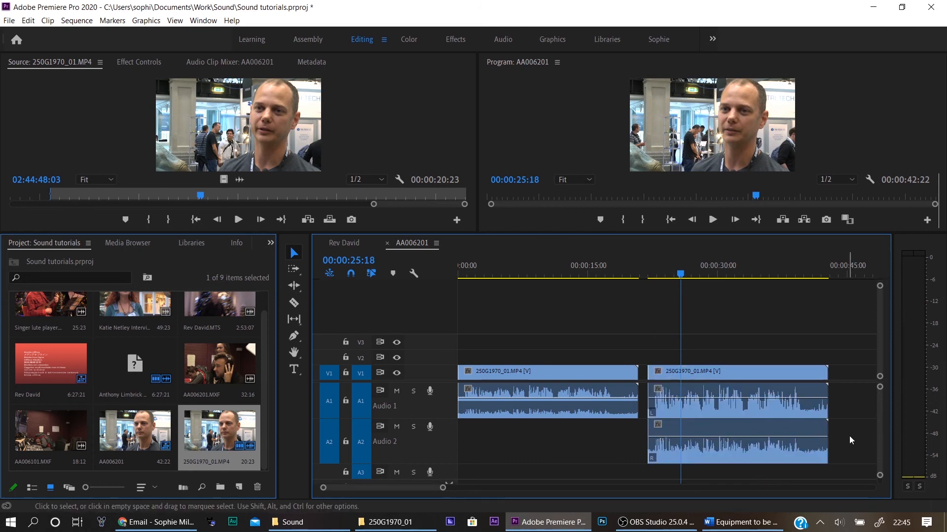
left_click(797, 457)
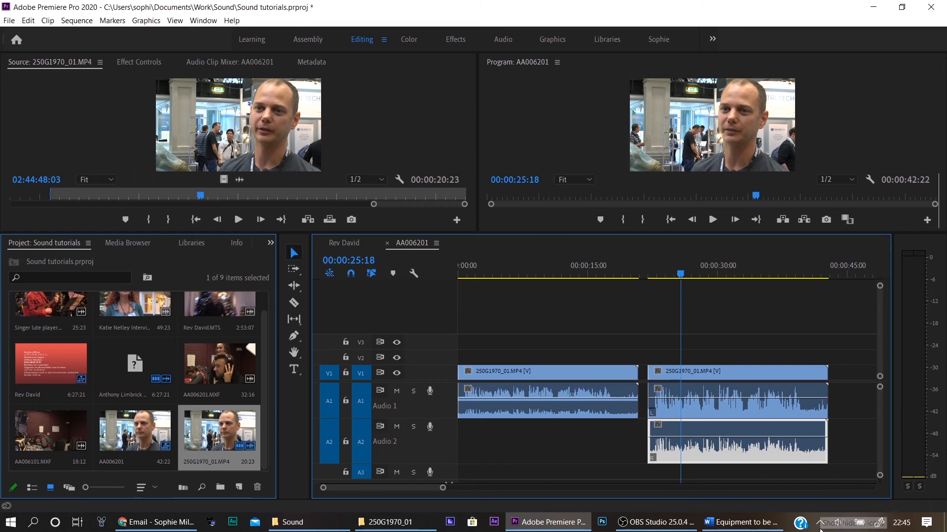
key("Delete")
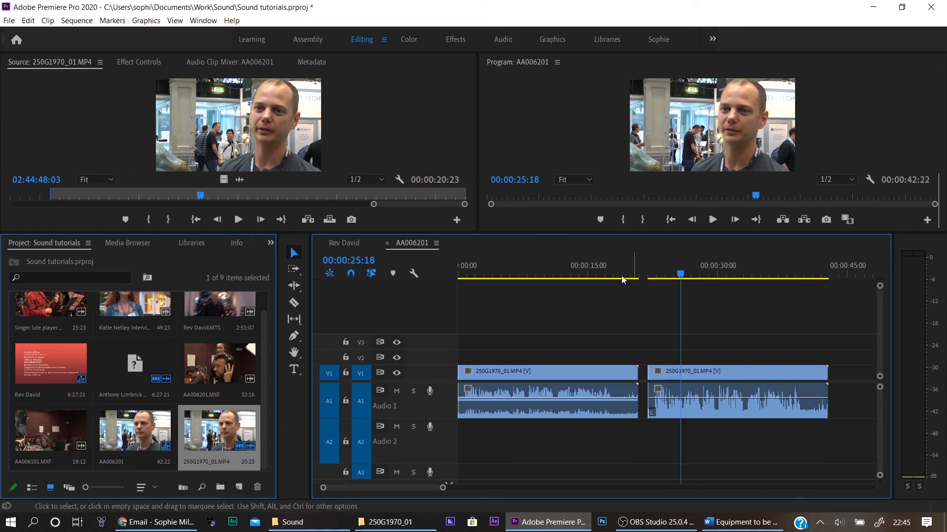
left_click(654, 275)
key("space")
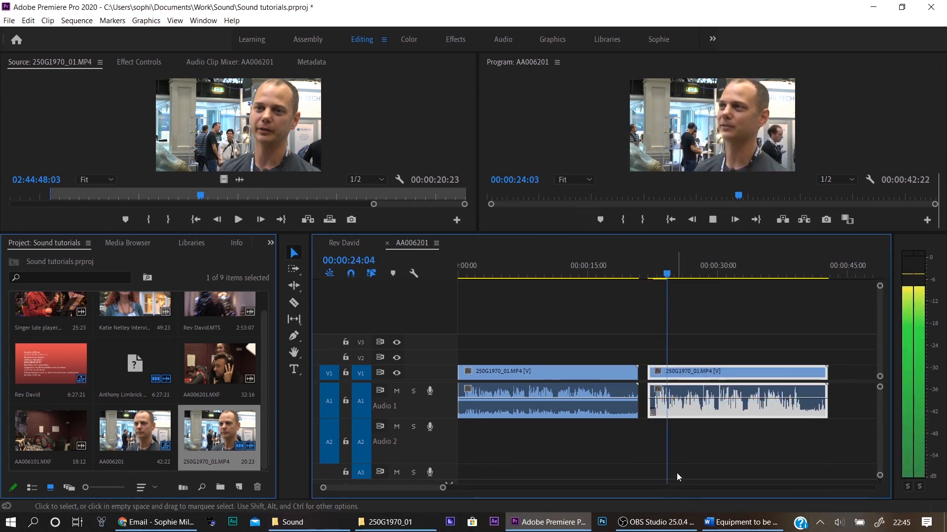
key("space")
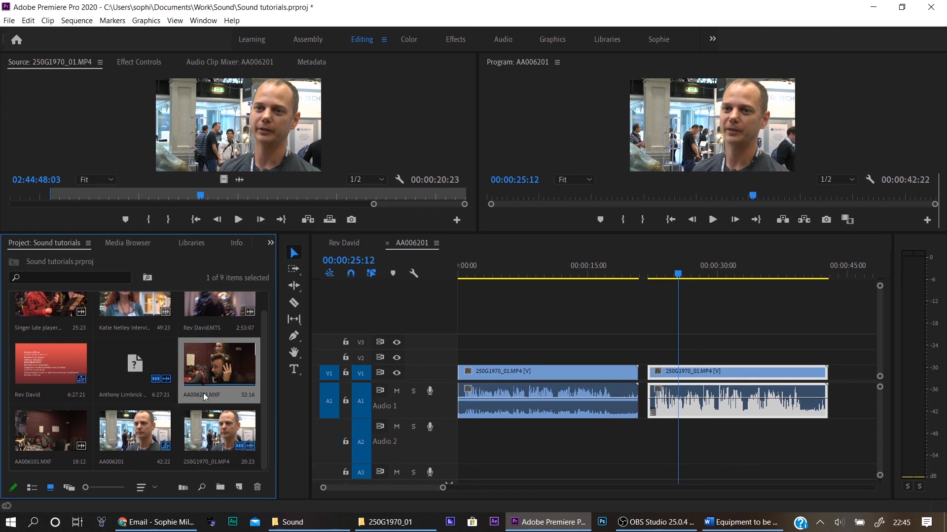
- Modify the audio channels of all items in the project to Mono format with 2 audio clips, accepting the change for future edits
key("ctrl+a")
right_click(218, 362)
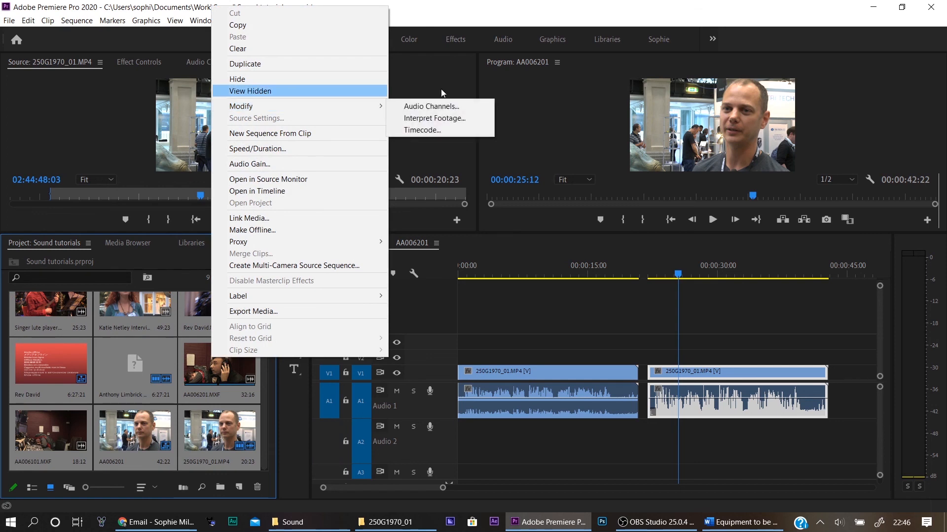
mouse_move(375, 106)
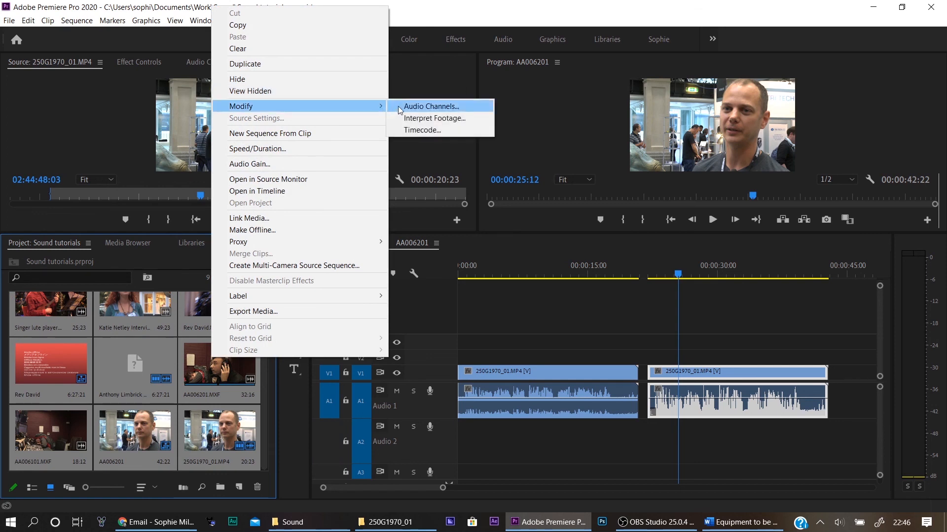
left_click(430, 106)
left_click(328, 76)
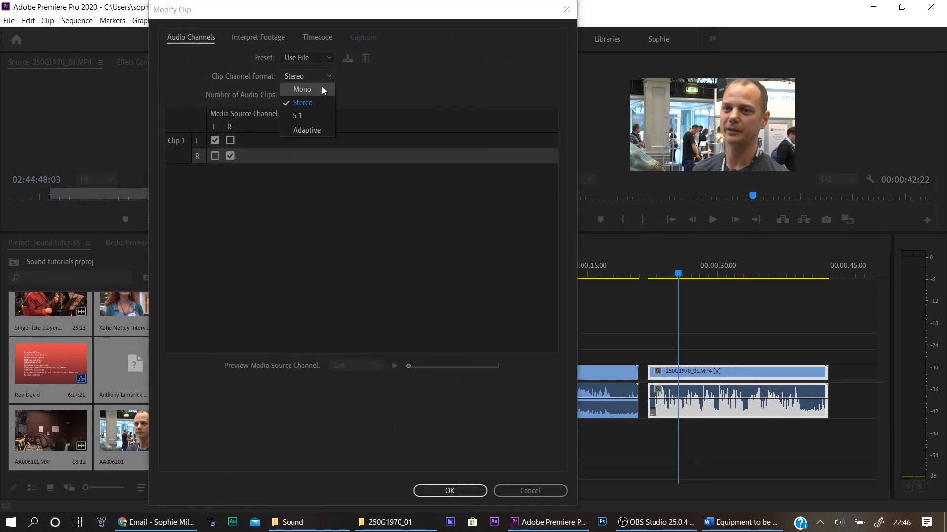
left_click(322, 87)
key("Tab")
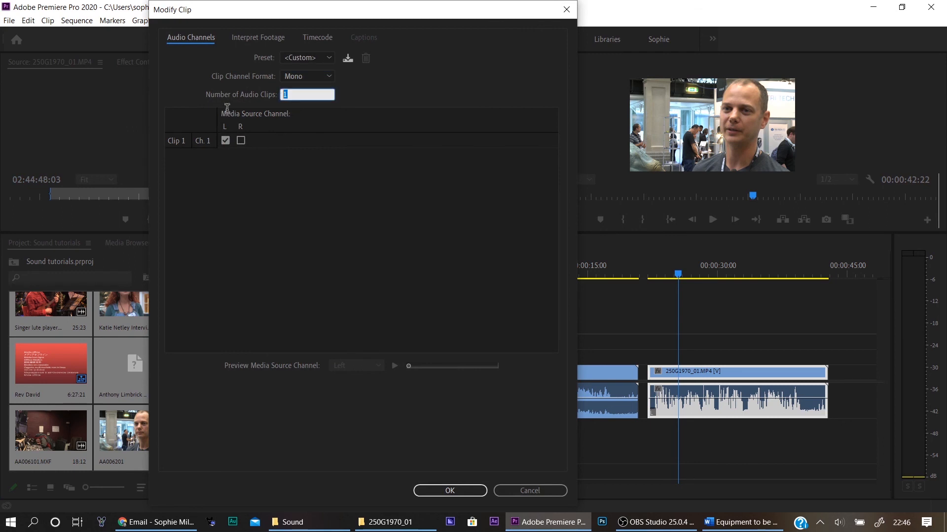
type("2")
left_click(471, 491)
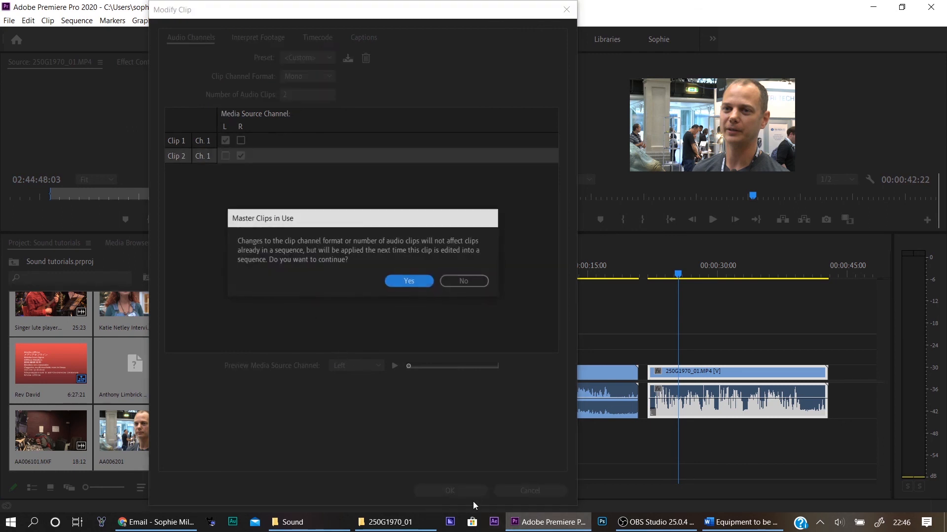
left_click(409, 282)
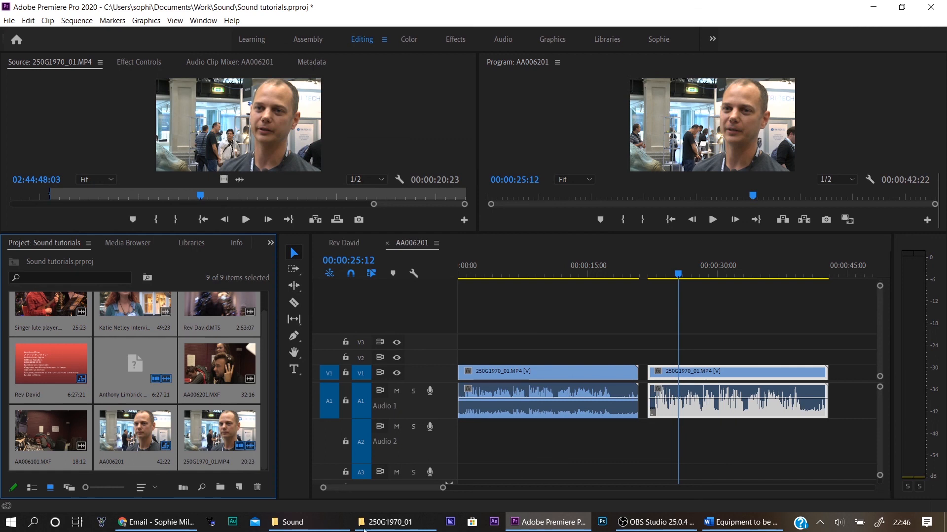